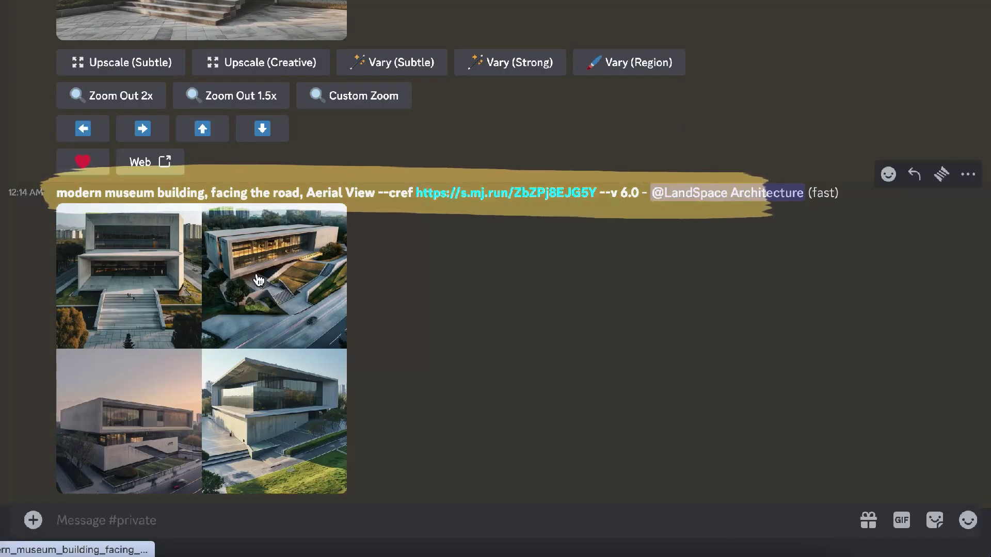
Enlarge the --cref aerial-view museum grid to look it over
{"action": "left_click", "coordinate": [258, 280]}
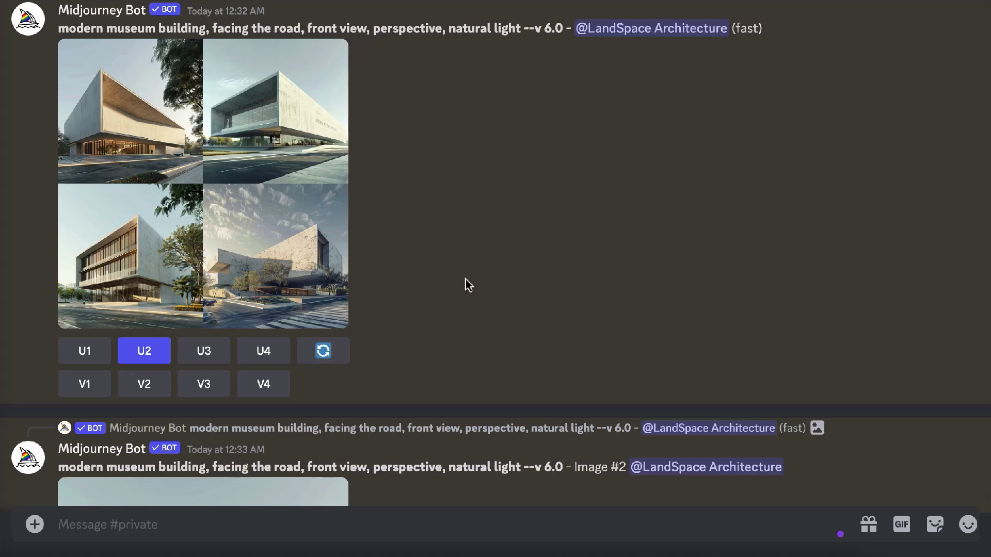
React to the upscaled museum Image #2 with the envelope emoji to request its seed
{"action": "scroll", "coordinate": [468, 285], "scroll_direction": "down", "scroll_amount": 8}
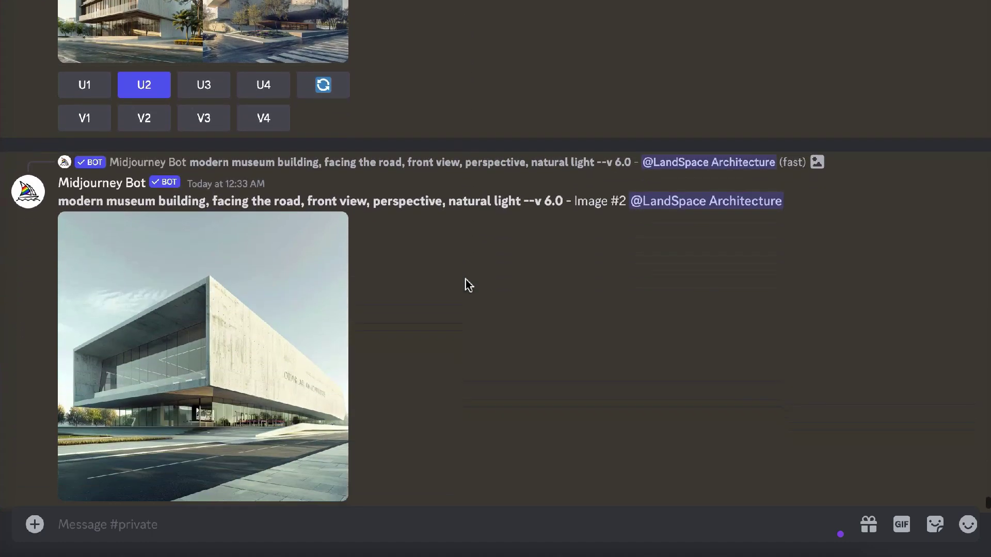
{"action": "scroll", "coordinate": [468, 285], "scroll_direction": "down", "scroll_amount": 1}
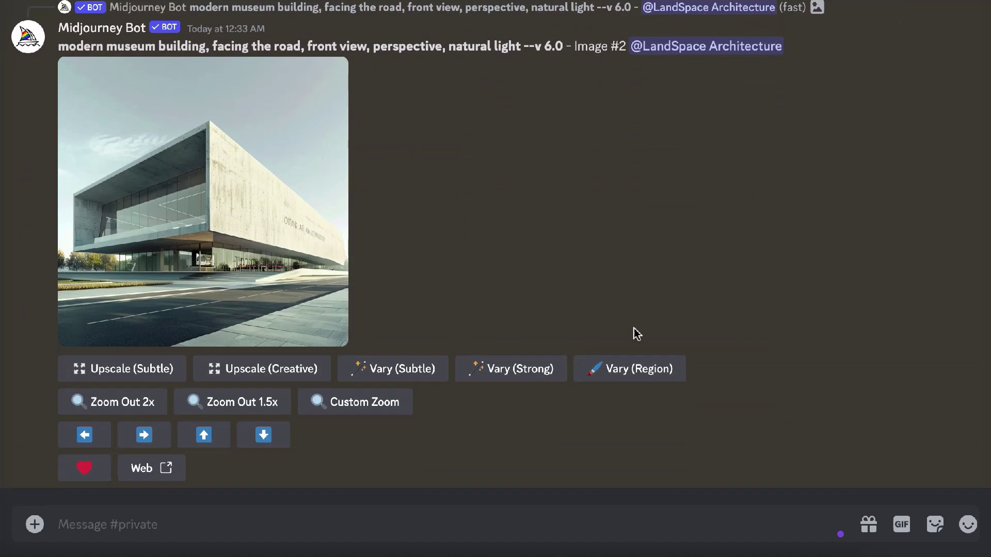
{"action": "left_click", "coordinate": [889, 24]}
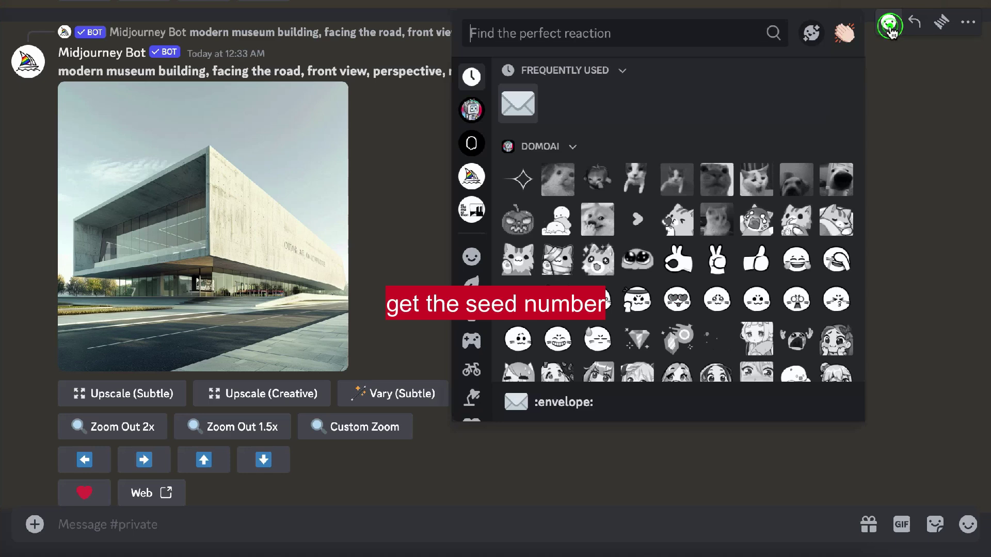
{"action": "type", "text": "Envelope"}
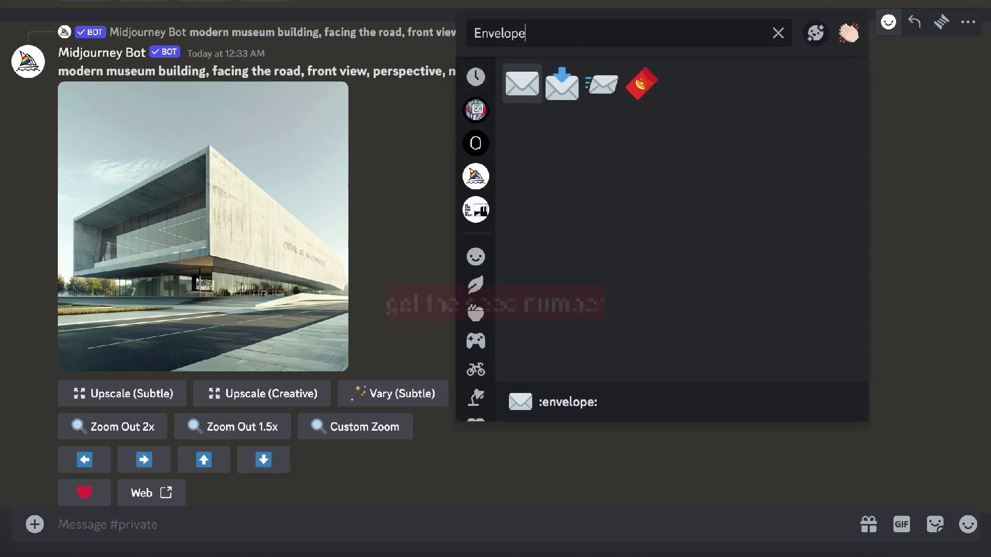
{"action": "left_click", "coordinate": [521, 95]}
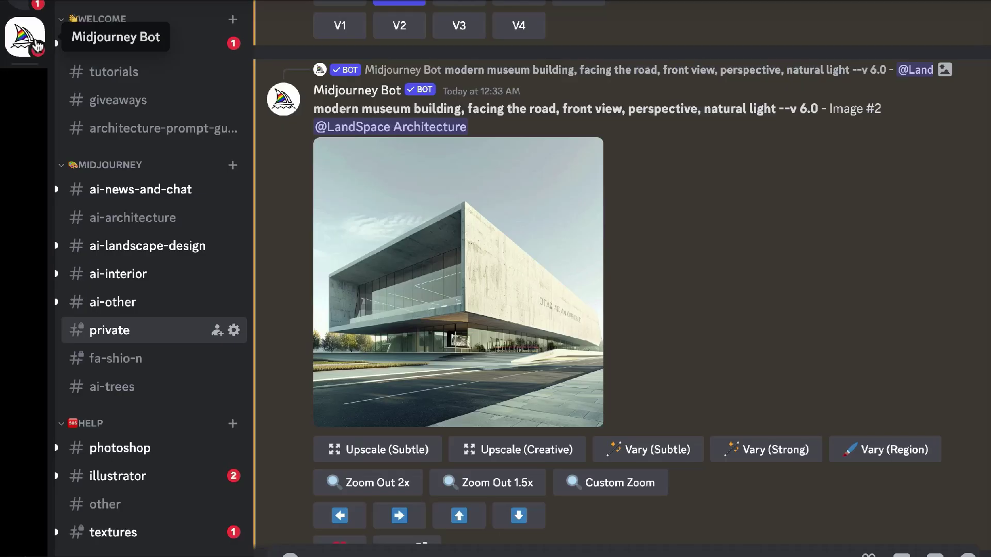
{"action": "left_click", "coordinate": [36, 46]}
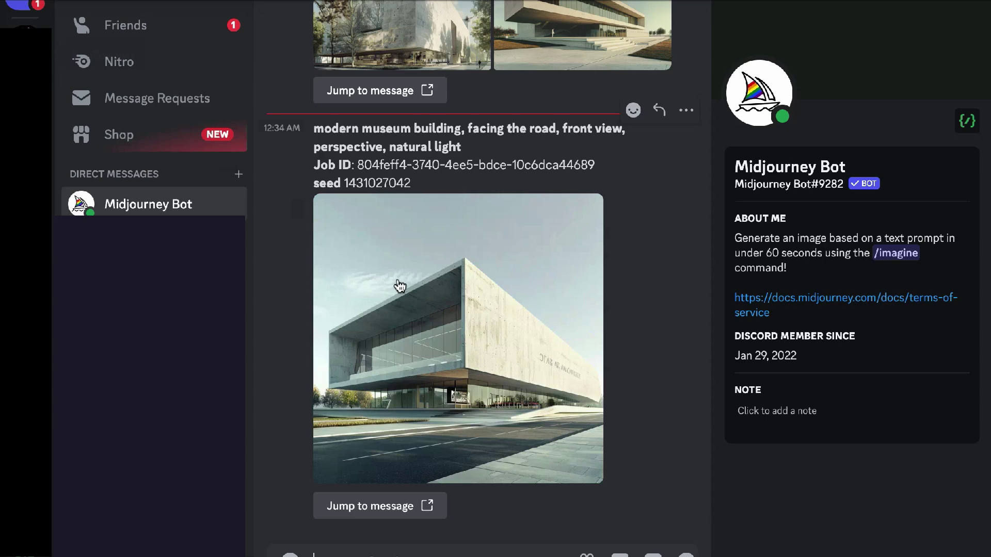
{"action": "left_click_drag", "start_coordinate": [318, 132], "coordinate": [425, 187]}
{"action": "left_click", "coordinate": [408, 183]}
{"action": "type", "text": "/"}
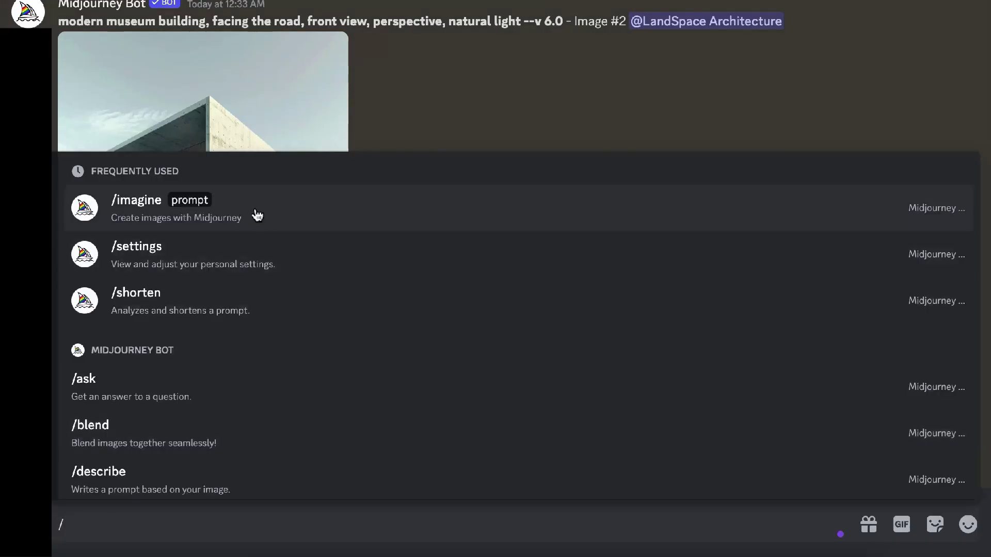
{"action": "left_click", "coordinate": [286, 225]}
{"action": "key", "text": "ctrl+v"}
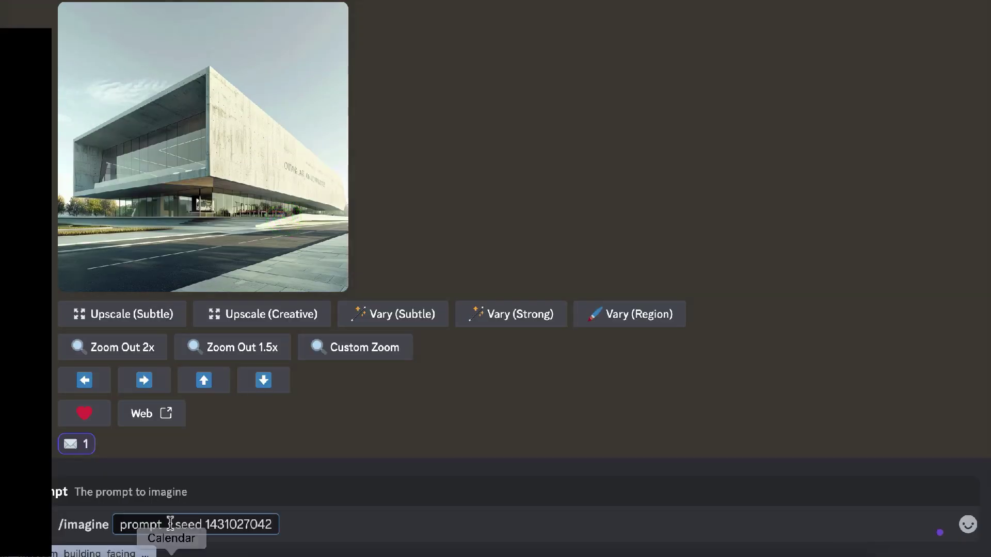
{"action": "type", "text": "--"}
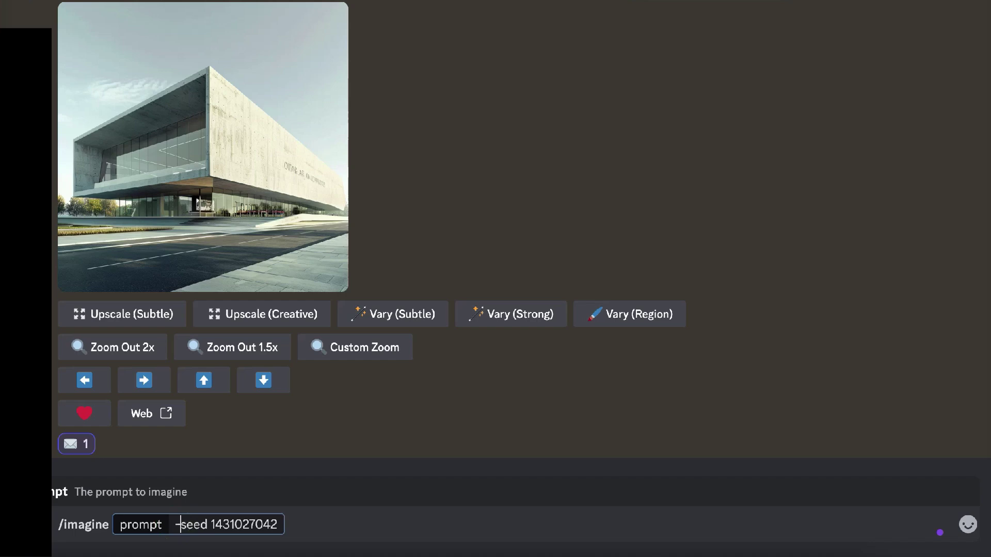
{"action": "left_click", "coordinate": [171, 522]}
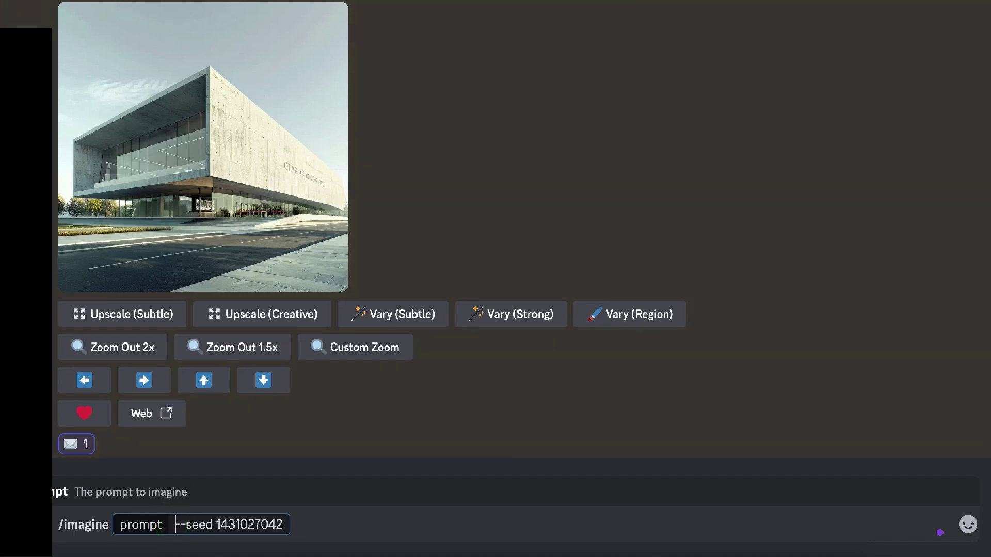
{"action": "type", "text": "modern museum building, facing the road, front view, perspective, natural light"}
{"action": "left_click_drag", "start_coordinate": [324, 525], "coordinate": [409, 524]}
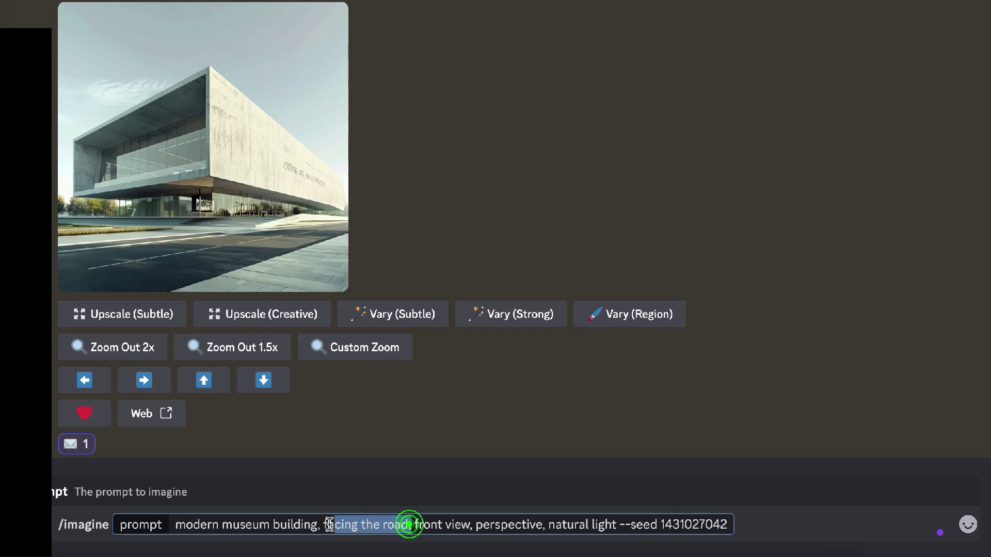
{"action": "type", "text": "g"}
{"action": "type", "text": "rassland,"}
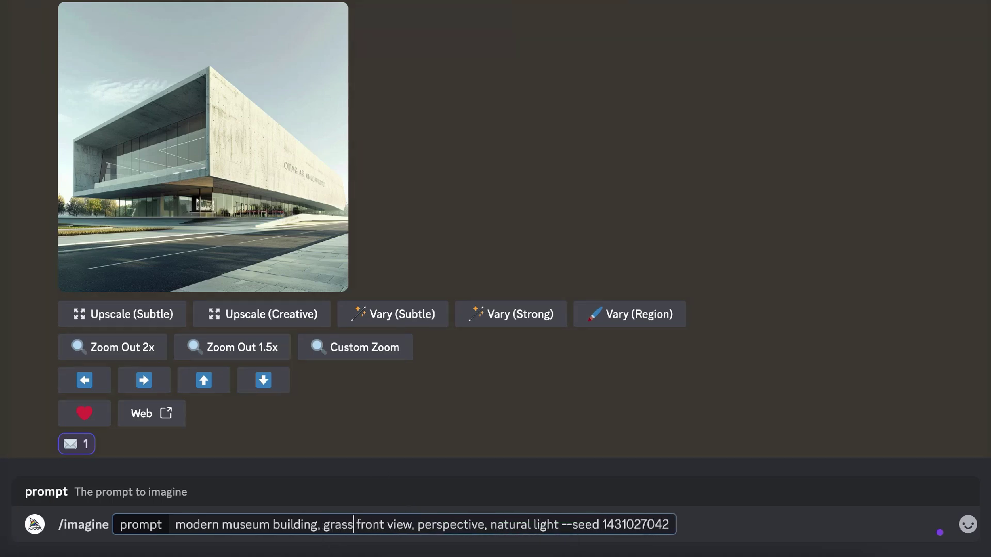
{"action": "left_click_drag", "start_coordinate": [323, 524], "coordinate": [382, 524]}
{"action": "key", "text": "Return"}
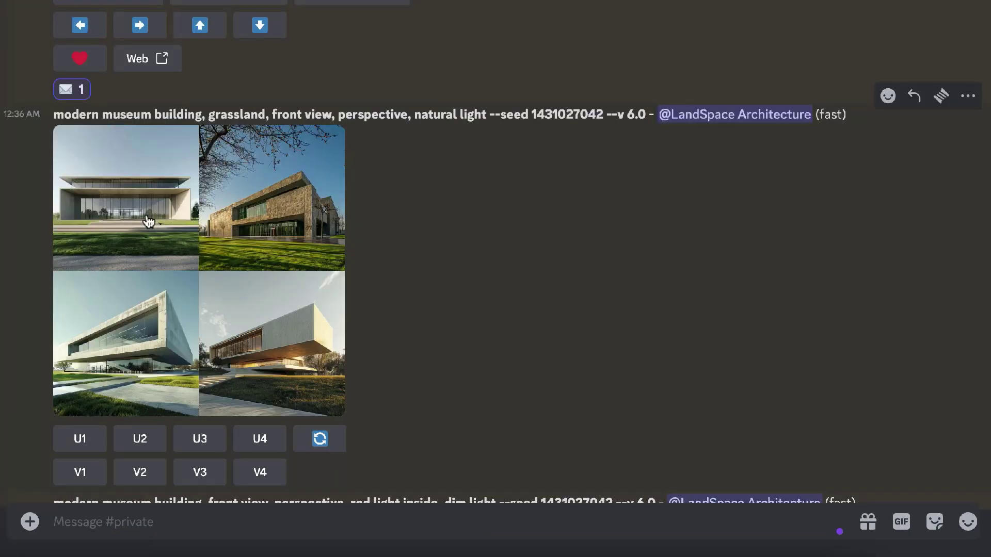
After reviewing the grassland grid, submit the prompt with 'red light inside,' added and 'grassland,' removed
{"action": "left_click", "coordinate": [146, 217]}
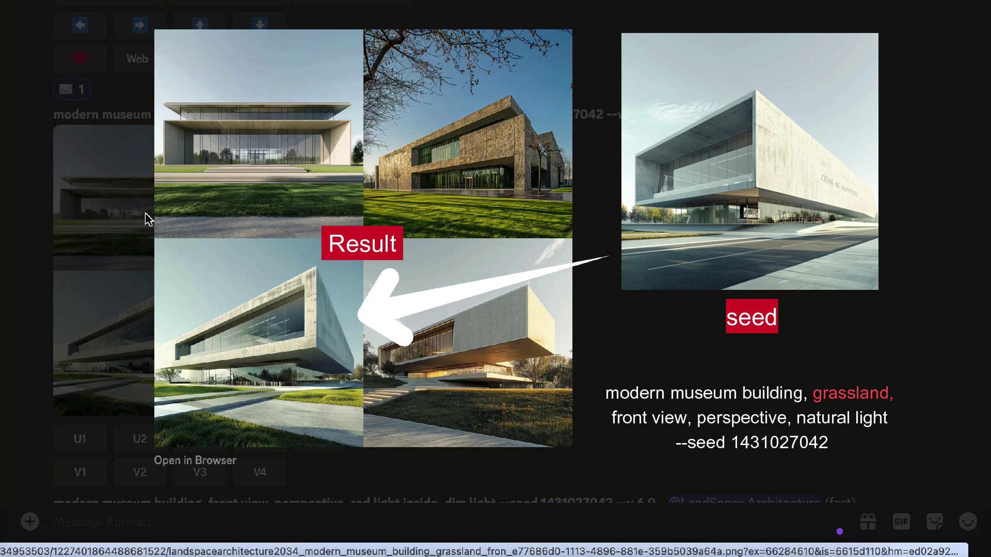
{"action": "left_click", "coordinate": [136, 211]}
{"action": "type", "text": "/"}
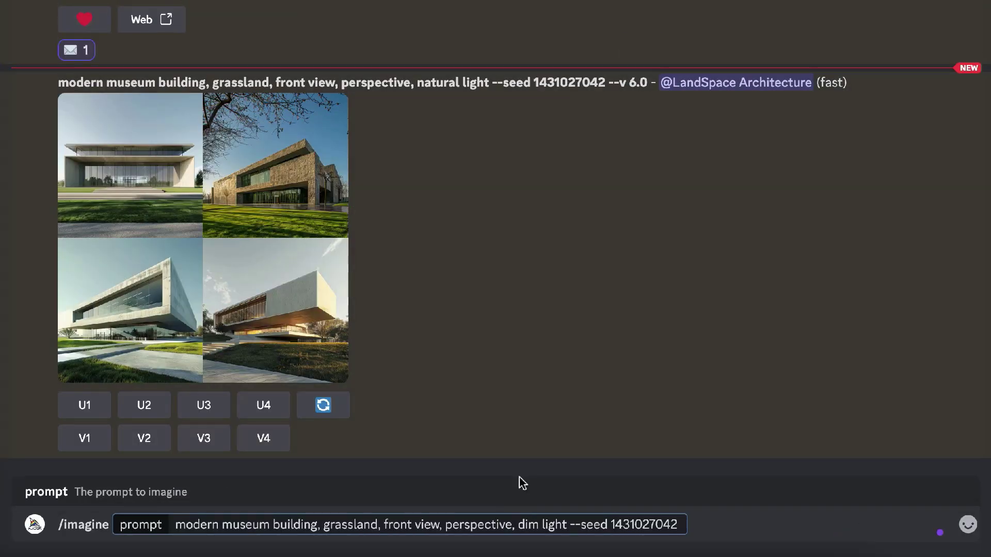
{"action": "left_click", "coordinate": [518, 525]}
{"action": "type", "text": "red lig"}
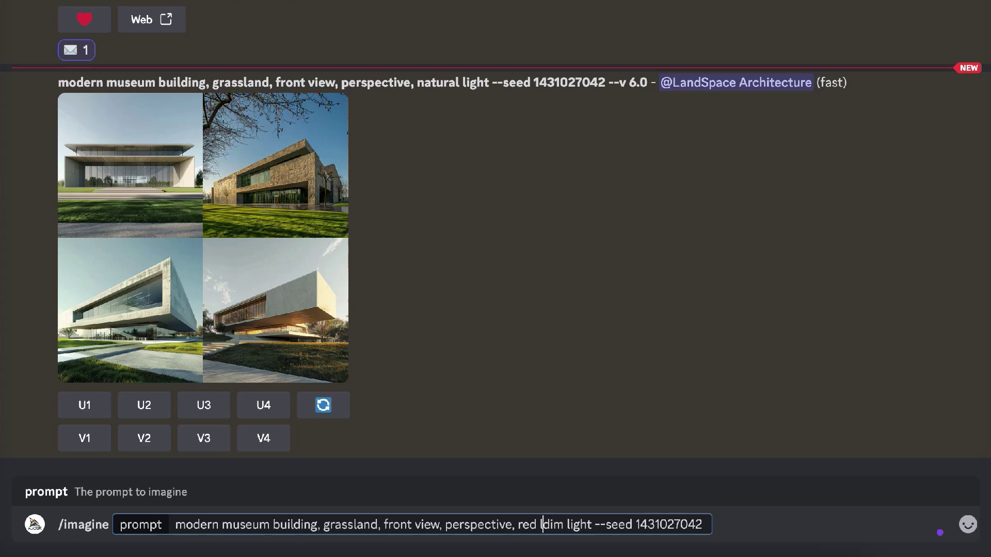
{"action": "type", "text": "ht inside"}
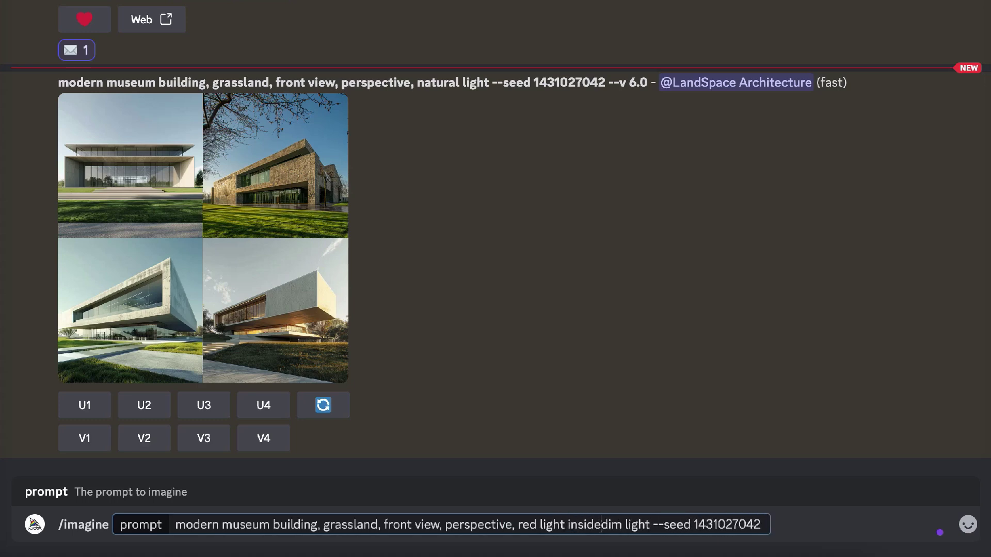
{"action": "type", "text": ","}
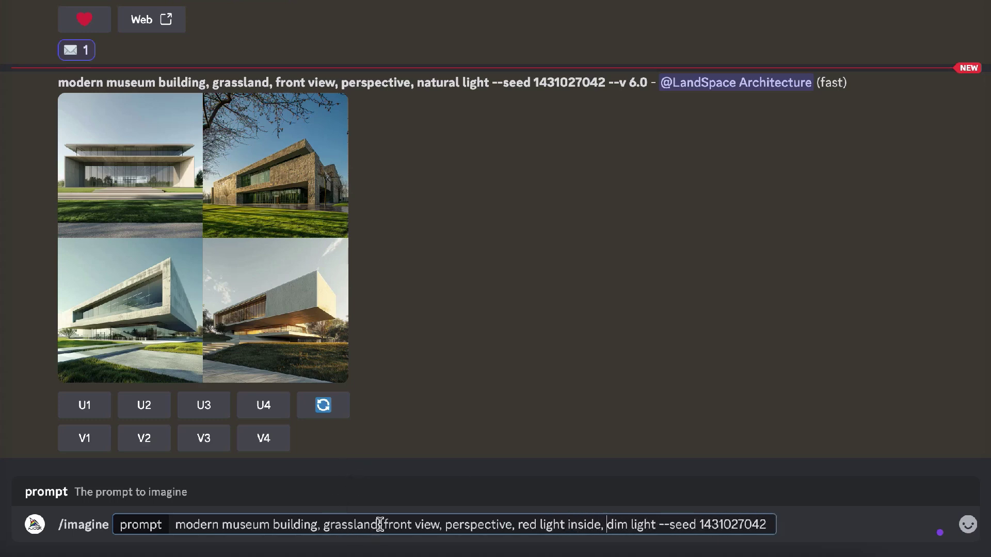
{"action": "left_click_drag", "start_coordinate": [383, 524], "coordinate": [323, 524]}
{"action": "key", "text": "BackSpace"}
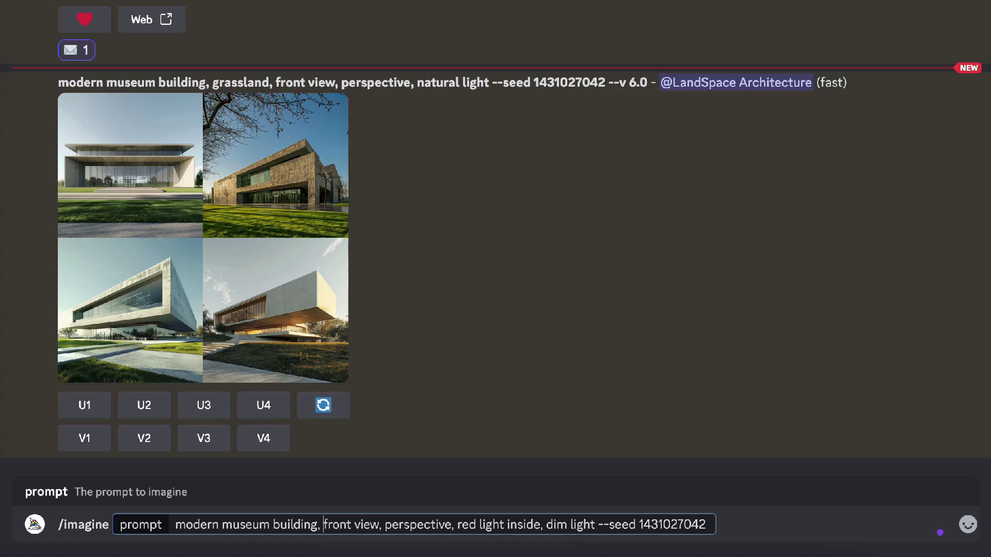
{"action": "key", "text": "Return"}
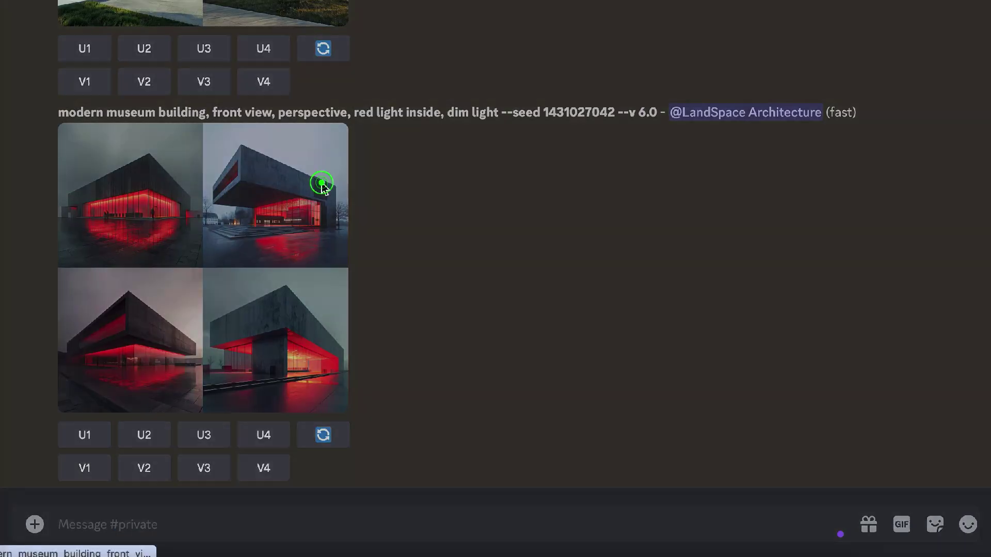
Enlarge the red-light grid, then the seeded and unseeded facing-the-road grids for comparison
{"action": "left_click", "coordinate": [321, 183]}
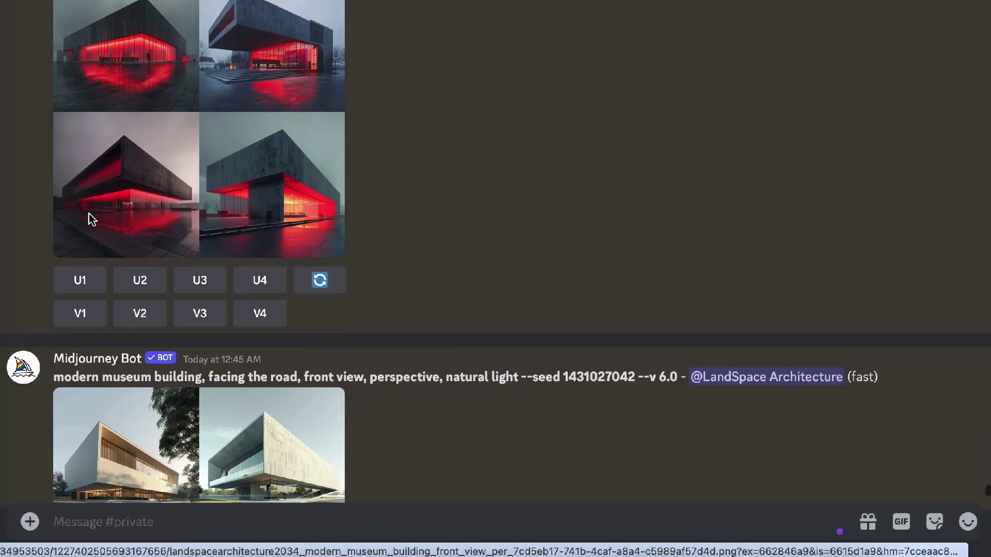
{"action": "scroll", "coordinate": [89, 214], "scroll_direction": "down", "scroll_amount": 5}
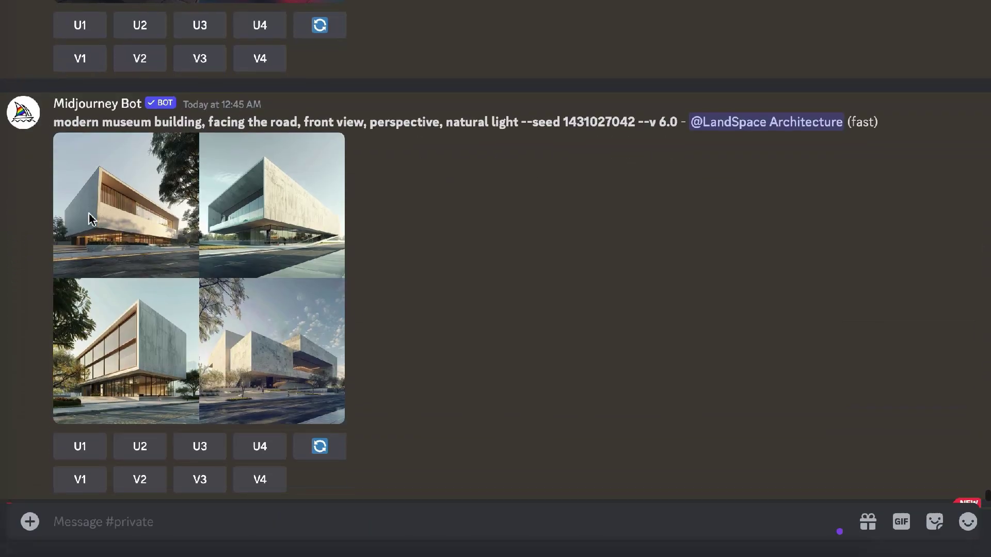
{"action": "left_click", "coordinate": [159, 241]}
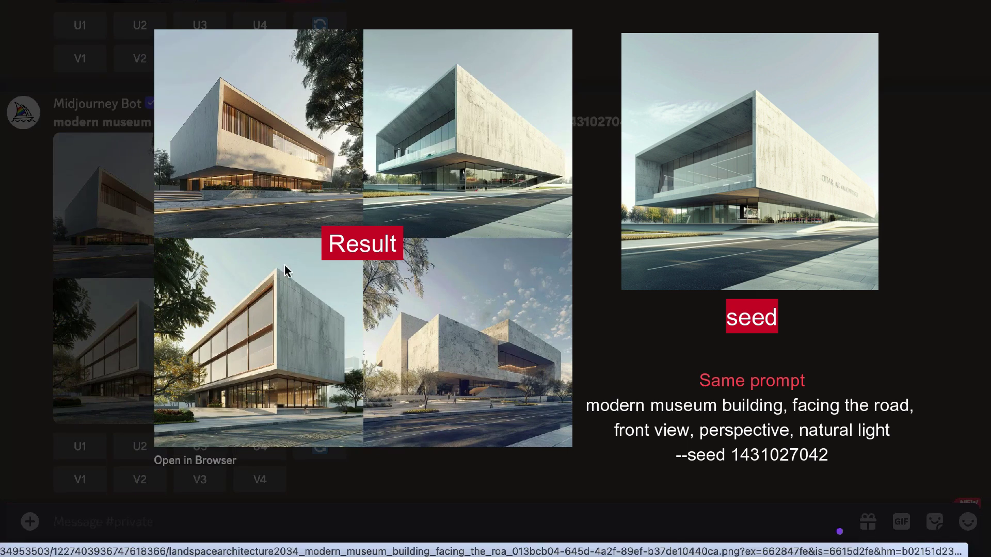
{"action": "left_click", "coordinate": [118, 273]}
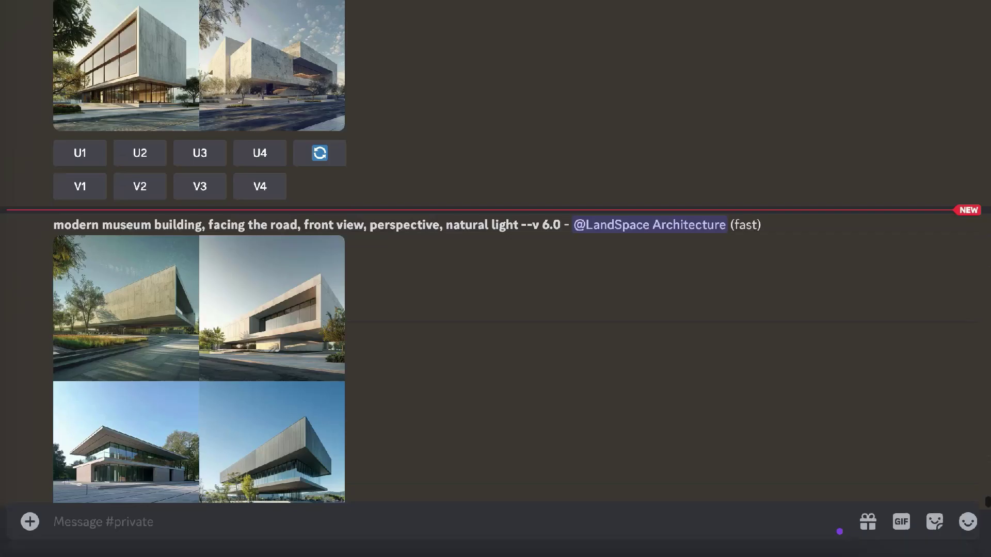
{"action": "left_click", "coordinate": [119, 273]}
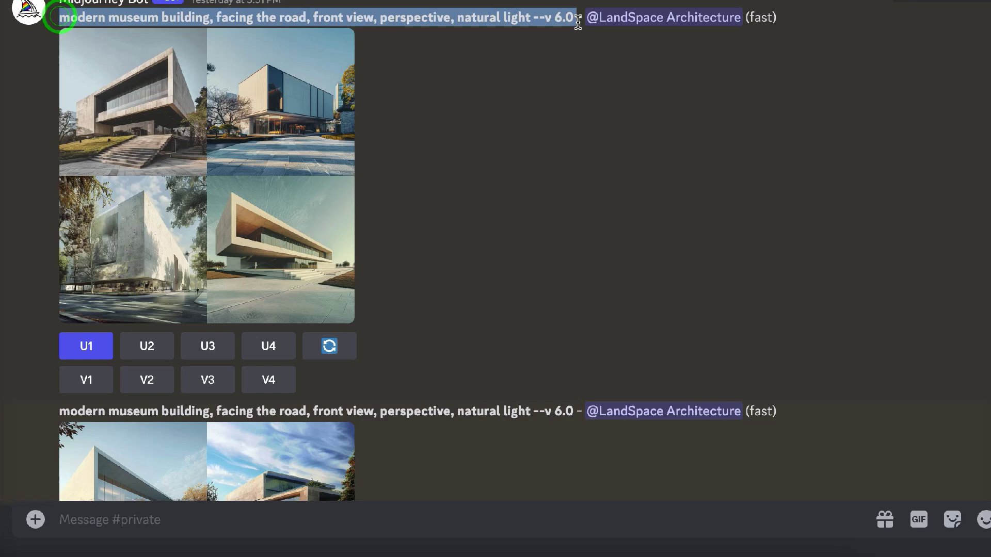
Copy the image address of the corrugated metal facade texture
{"action": "left_click", "coordinate": [319, 127]}
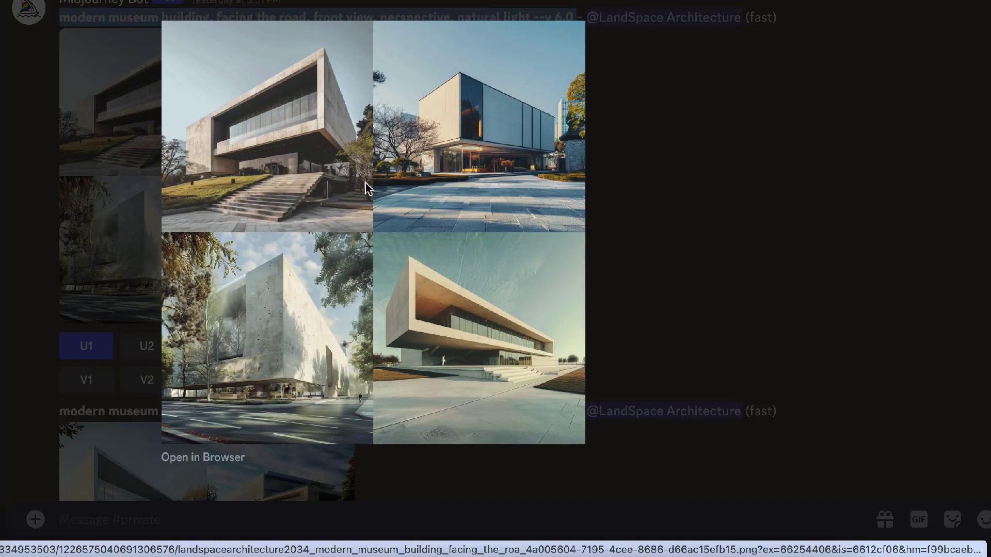
{"action": "left_click", "coordinate": [645, 331]}
{"action": "scroll", "coordinate": [635, 328], "scroll_direction": "down", "scroll_amount": 1}
{"action": "scroll", "coordinate": [635, 329], "scroll_direction": "down", "scroll_amount": 10}
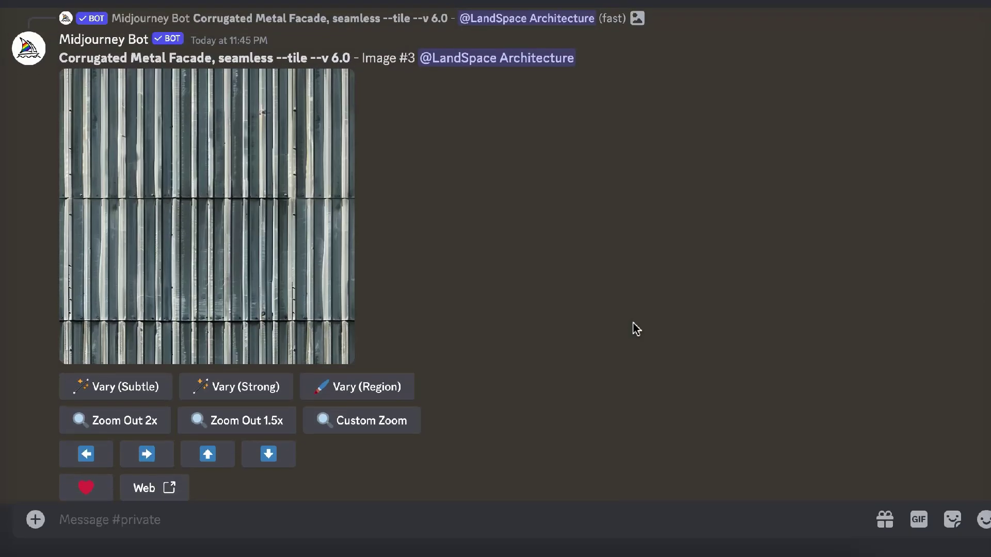
{"action": "left_click", "coordinate": [296, 118]}
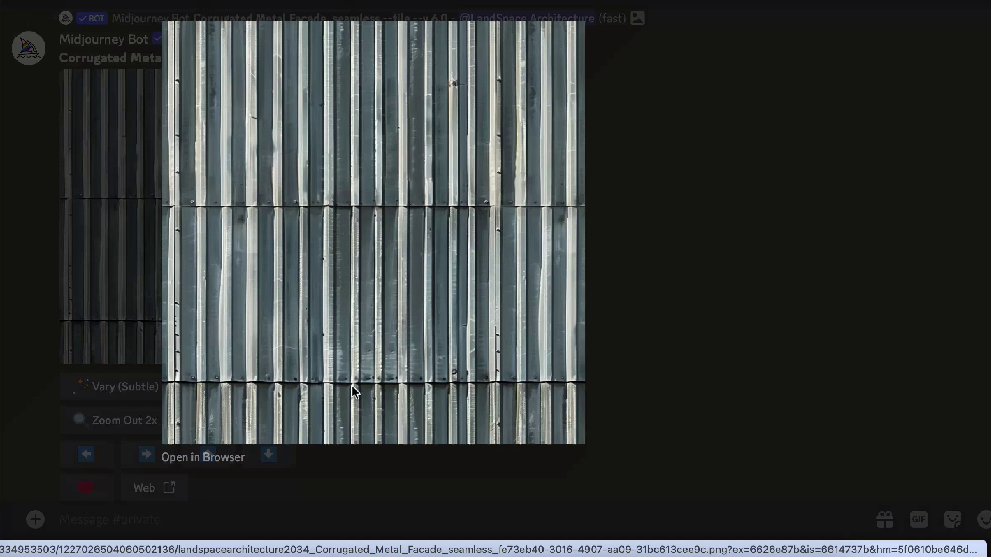
{"action": "right_click", "coordinate": [393, 398]}
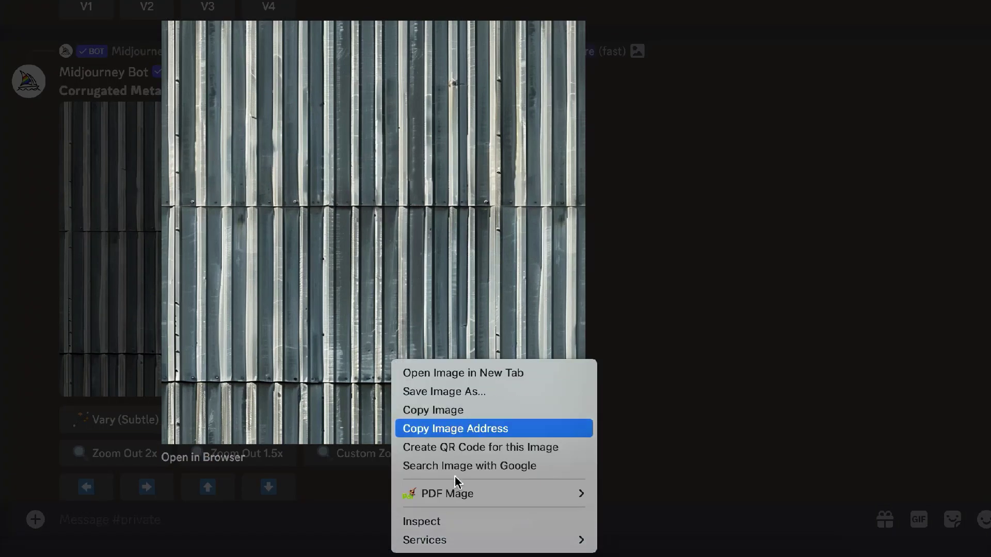
{"action": "left_click", "coordinate": [442, 432]}
Submit /imagine with the museum description plus --sref and the metal texture URL
{"action": "left_click", "coordinate": [372, 524]}
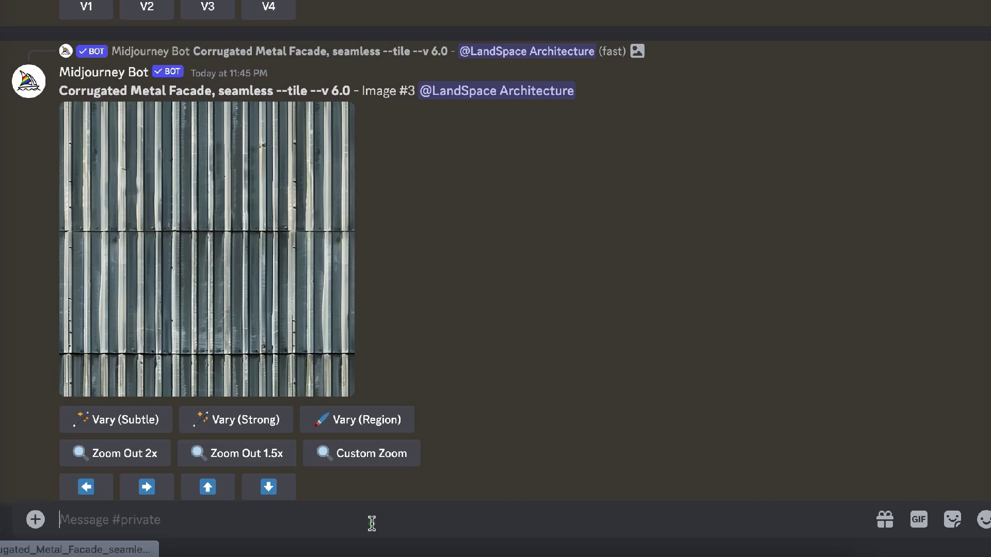
{"action": "type", "text": "/"}
{"action": "left_click", "coordinate": [295, 204]}
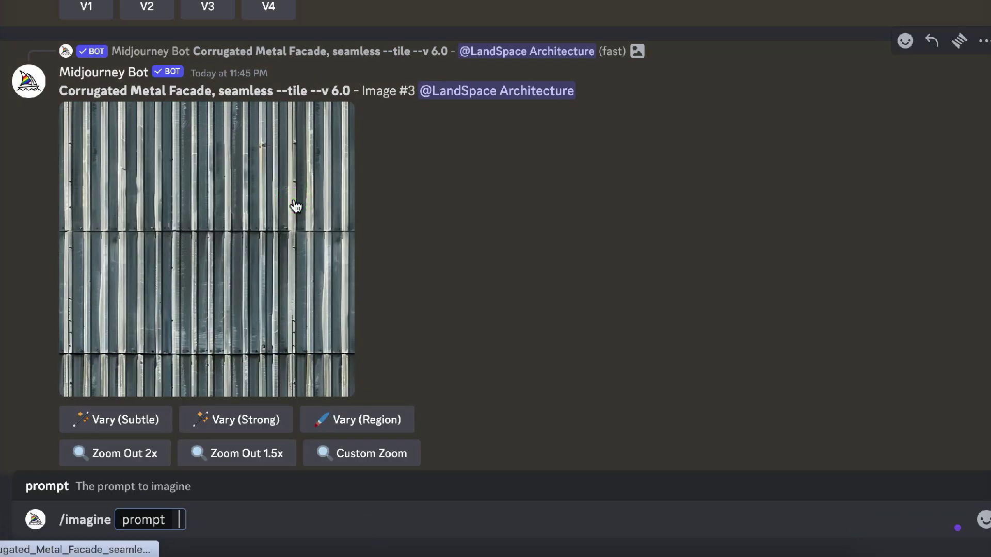
{"action": "key", "text": "ctrl+v"}
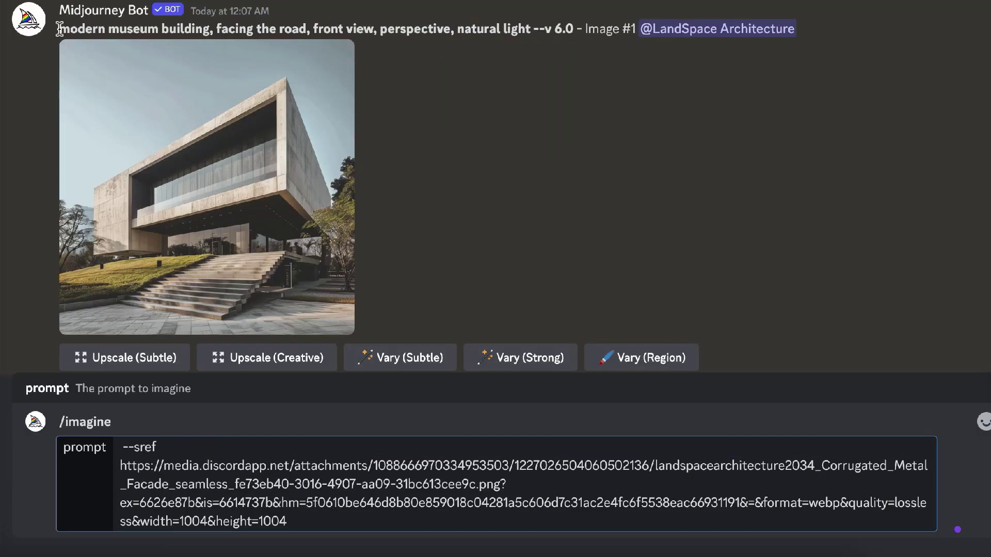
{"action": "left_click_drag", "start_coordinate": [59, 29], "coordinate": [531, 29]}
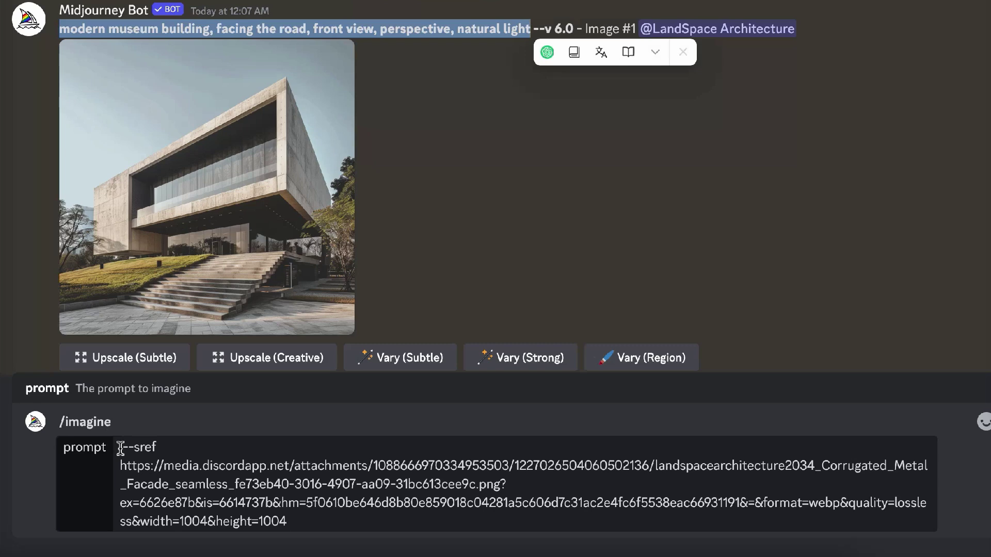
{"action": "left_click", "coordinate": [120, 448]}
{"action": "key", "text": "ctrl+v"}
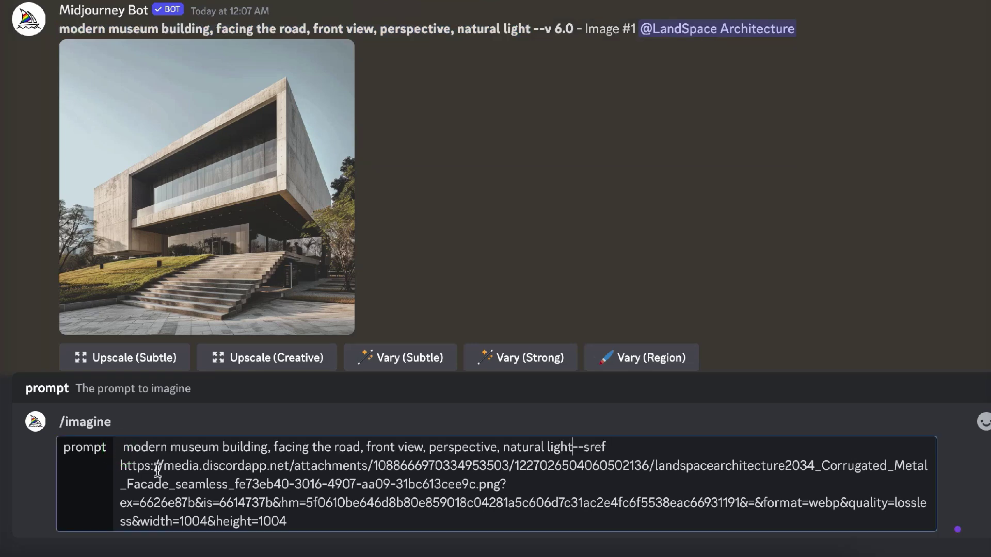
{"action": "key", "text": "Return"}
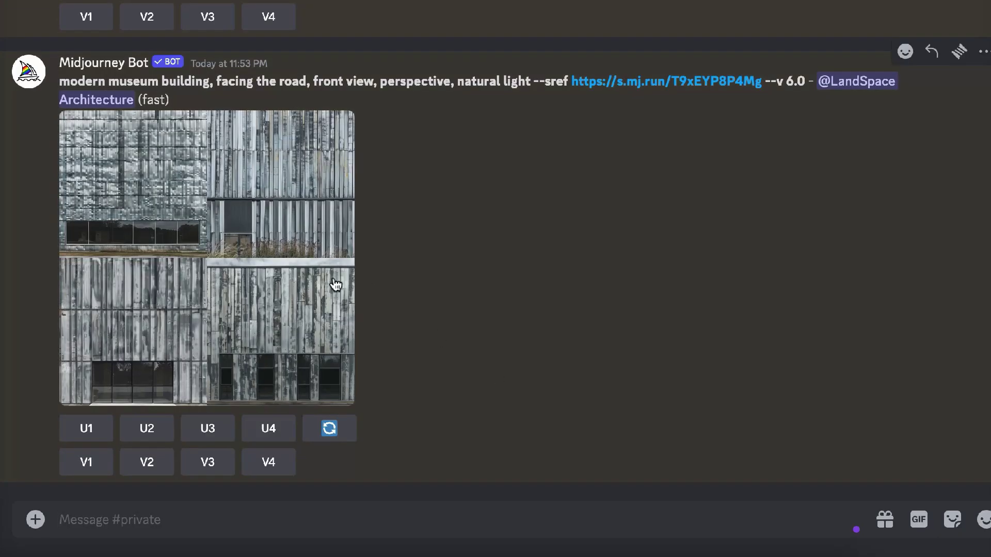
{"action": "left_click", "coordinate": [336, 285]}
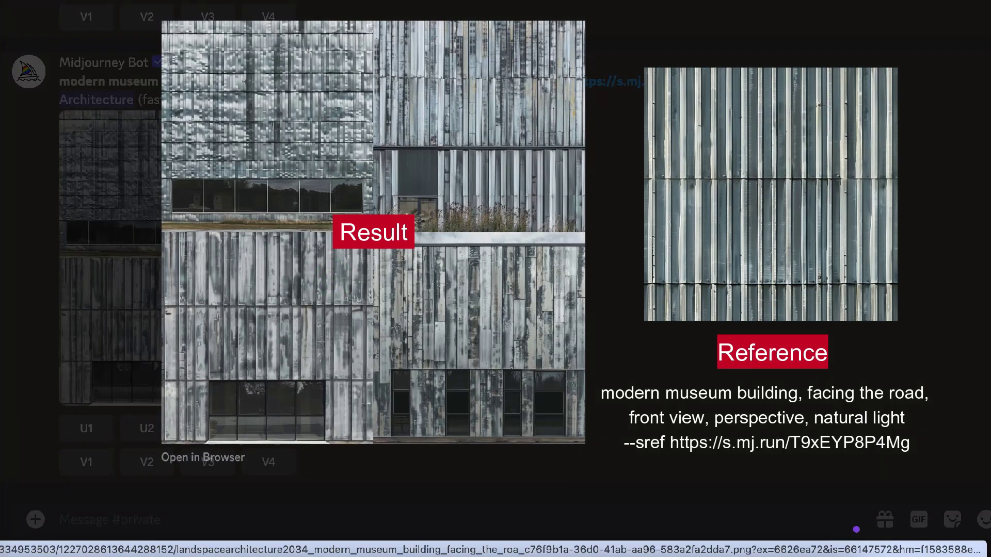
Upload brick texture.jpeg to the channel as an attachment
{"action": "left_click", "coordinate": [98, 255]}
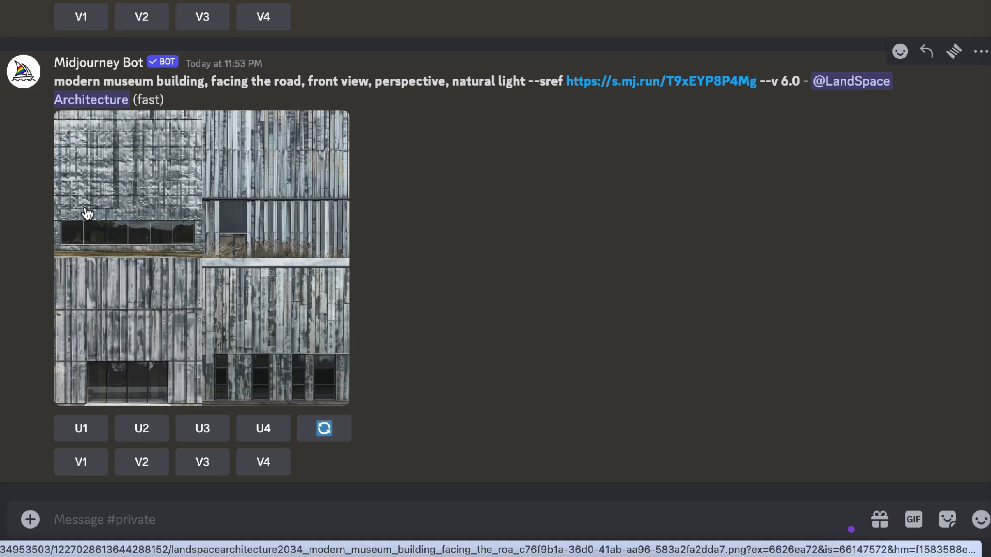
{"action": "left_click", "coordinate": [32, 520]}
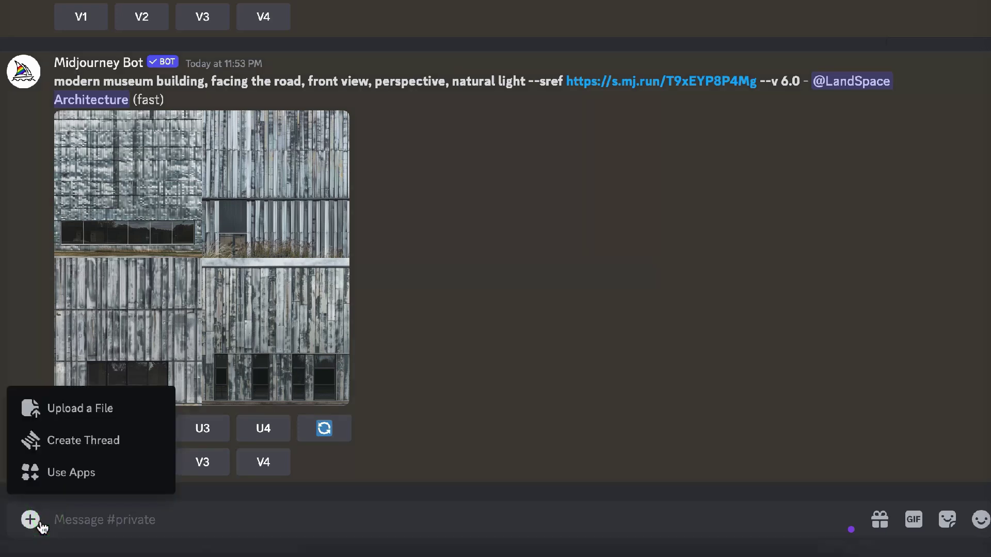
{"action": "left_click", "coordinate": [79, 407]}
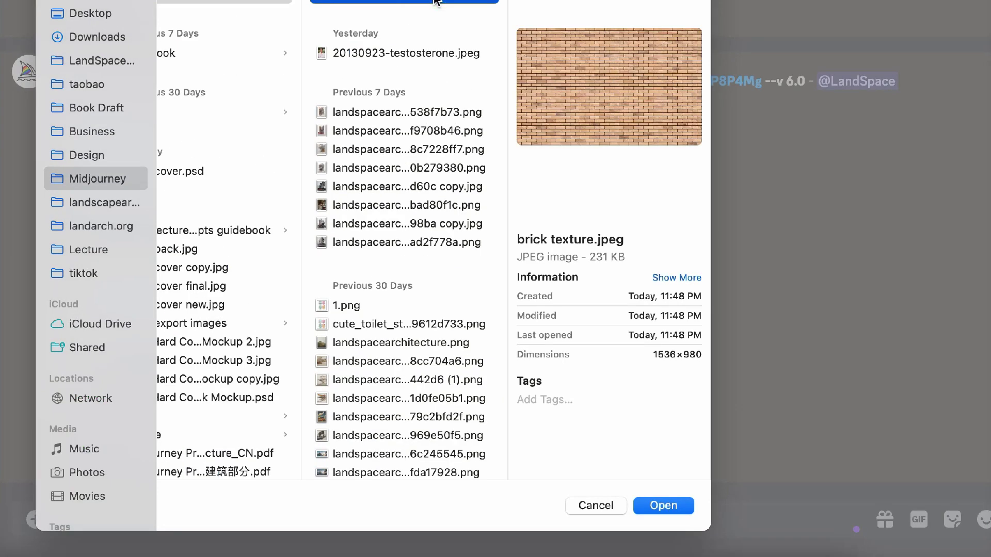
{"action": "key", "text": "Return"}
{"action": "key", "text": "Return"}
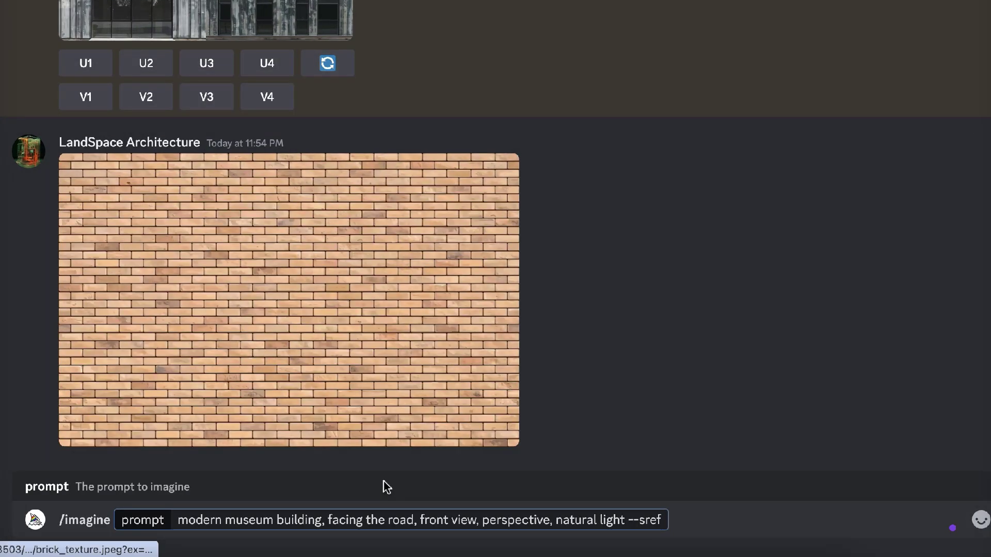
Paste the brick image's address after --sref in the museum prompt and submit it
{"action": "left_click", "coordinate": [295, 190]}
{"action": "right_click", "coordinate": [283, 242]}
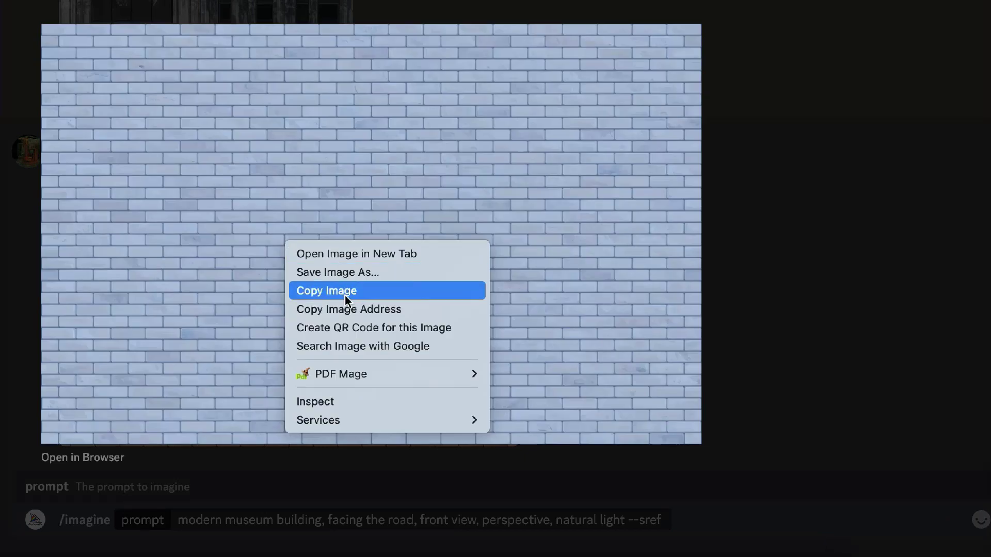
{"action": "left_click", "coordinate": [342, 311]}
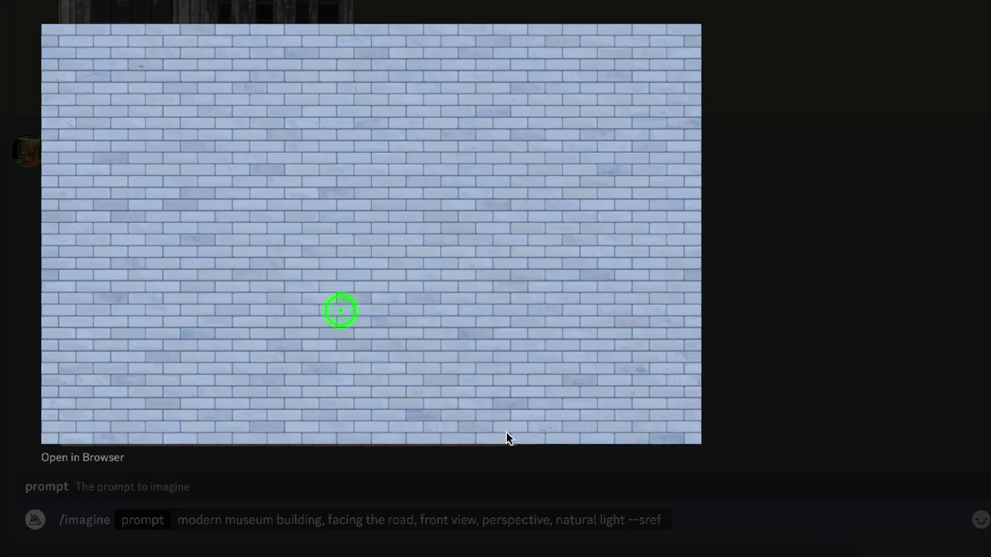
{"action": "left_click", "coordinate": [533, 462]}
{"action": "left_click", "coordinate": [665, 519]}
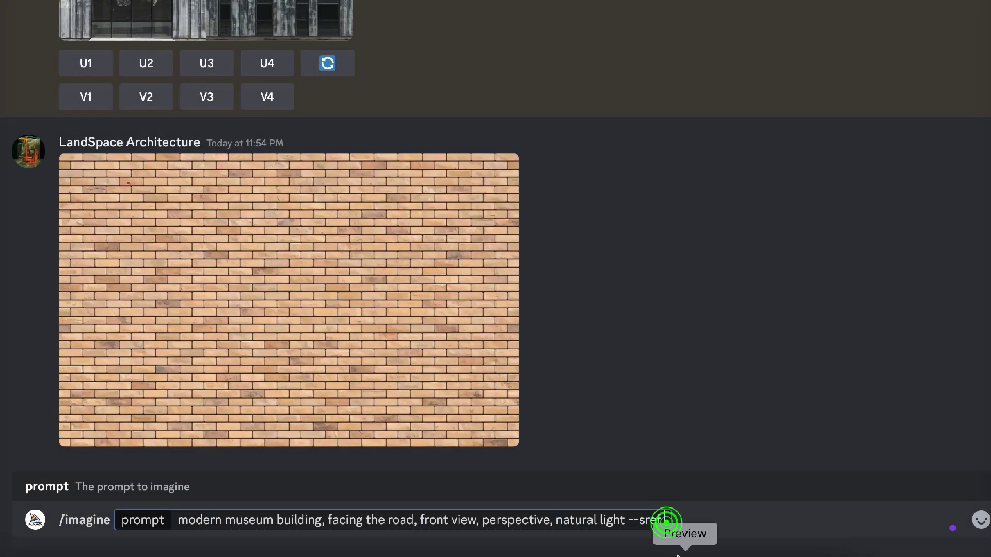
{"action": "key", "text": "ctrl+v"}
{"action": "key", "text": "Return"}
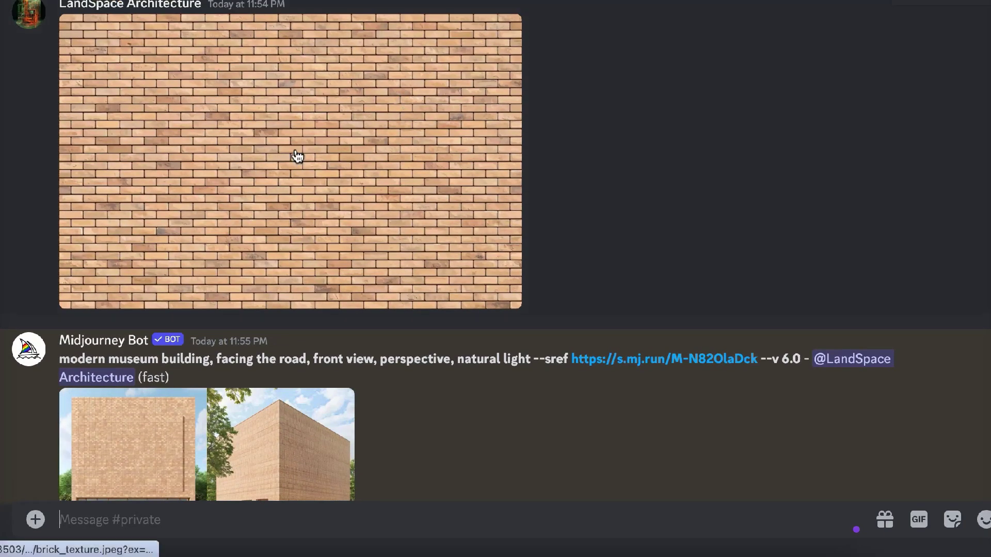
Review the brick museum grid and copy the cyberpunk street image's address
{"action": "scroll", "coordinate": [289, 160], "scroll_direction": "down", "scroll_amount": 4}
{"action": "left_click", "coordinate": [270, 354]}
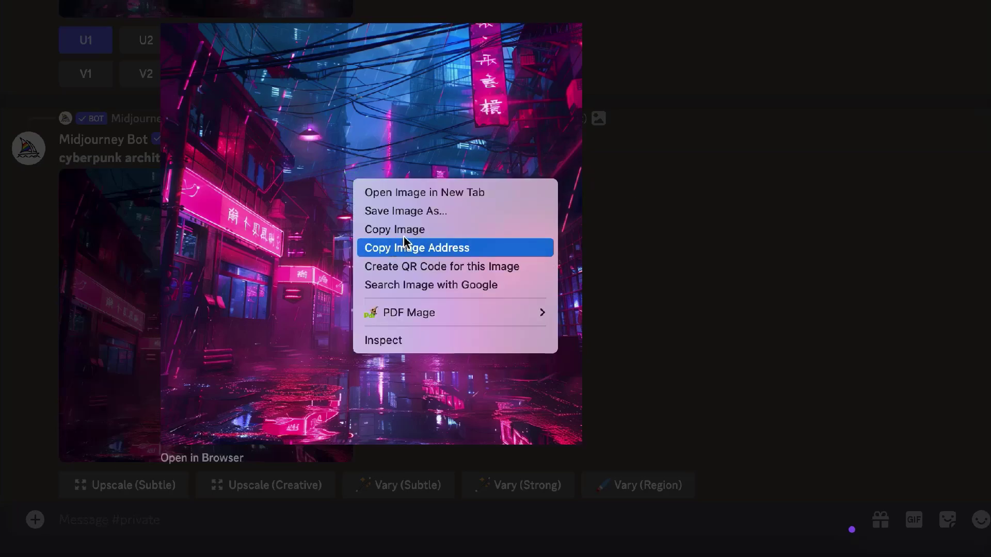
{"action": "left_click", "coordinate": [400, 248]}
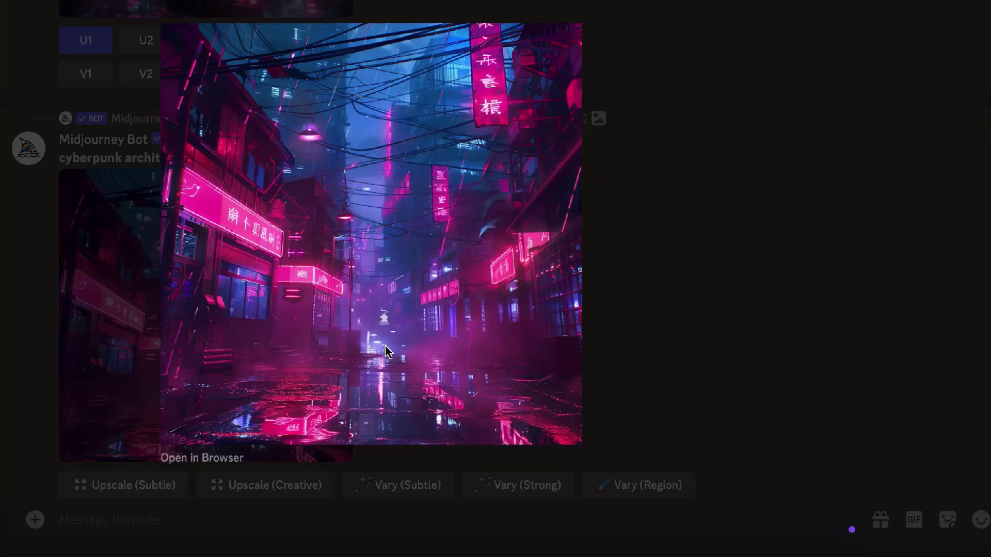
Submit /imagine with the museum description, --sref and the cyberpunk image URL
{"action": "left_click", "coordinate": [367, 526]}
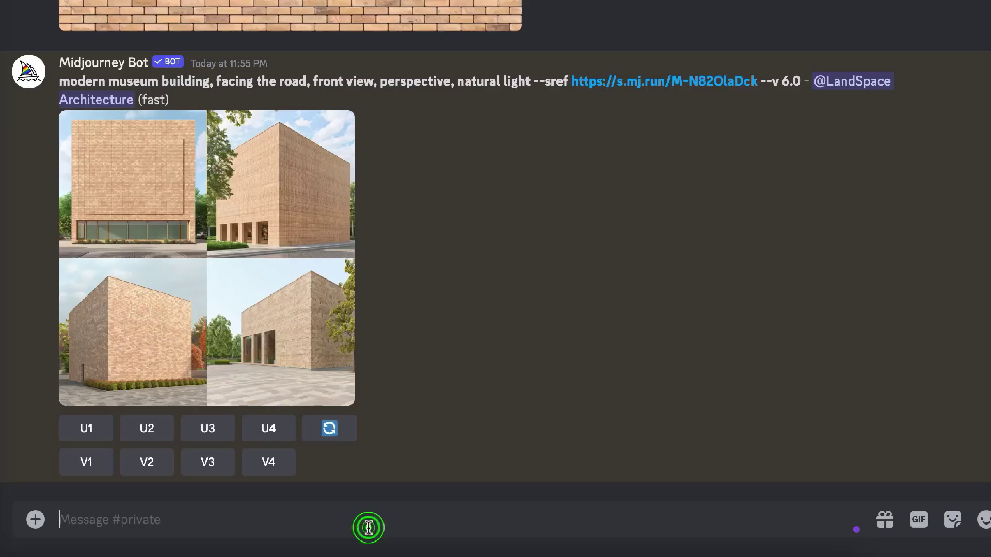
{"action": "type", "text": "/"}
{"action": "left_click", "coordinate": [408, 221]}
{"action": "key", "text": "ctrl+v"}
{"action": "scroll", "coordinate": [374, 254], "scroll_direction": "up", "scroll_amount": 2}
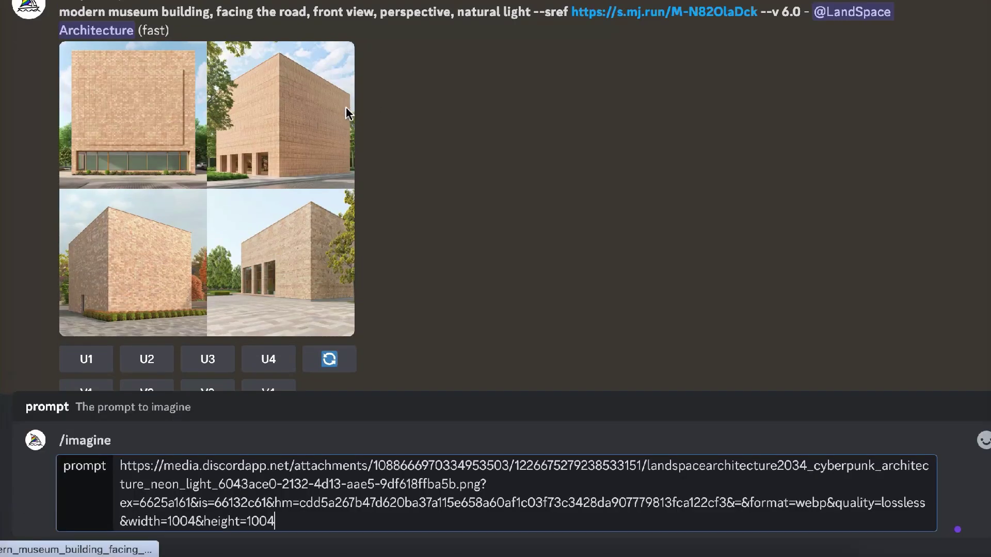
{"action": "left_click_drag", "start_coordinate": [569, 12], "coordinate": [62, 13]}
{"action": "key", "text": "ctrl+c"}
{"action": "left_click", "coordinate": [116, 466]}
{"action": "key", "text": "ctrl+v"}
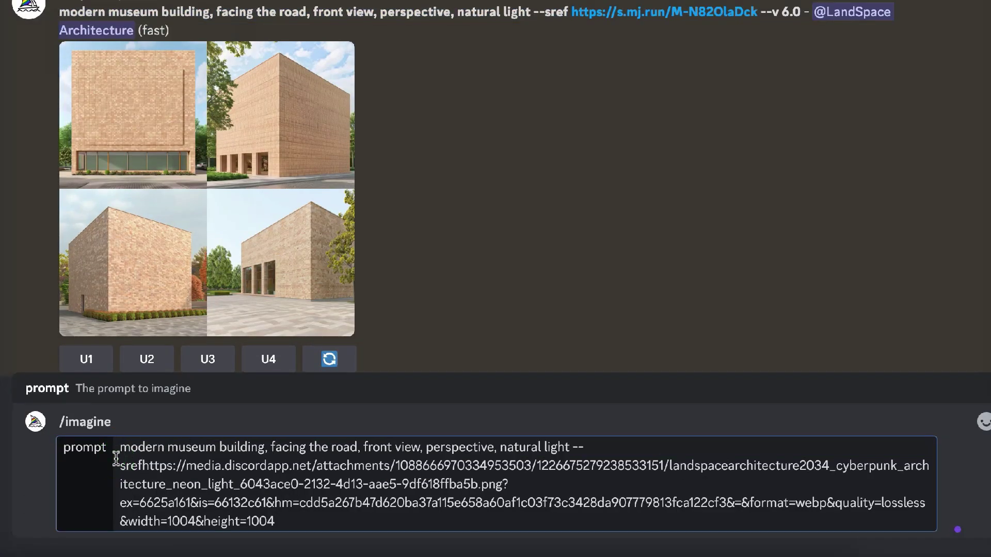
{"action": "key", "text": "Return"}
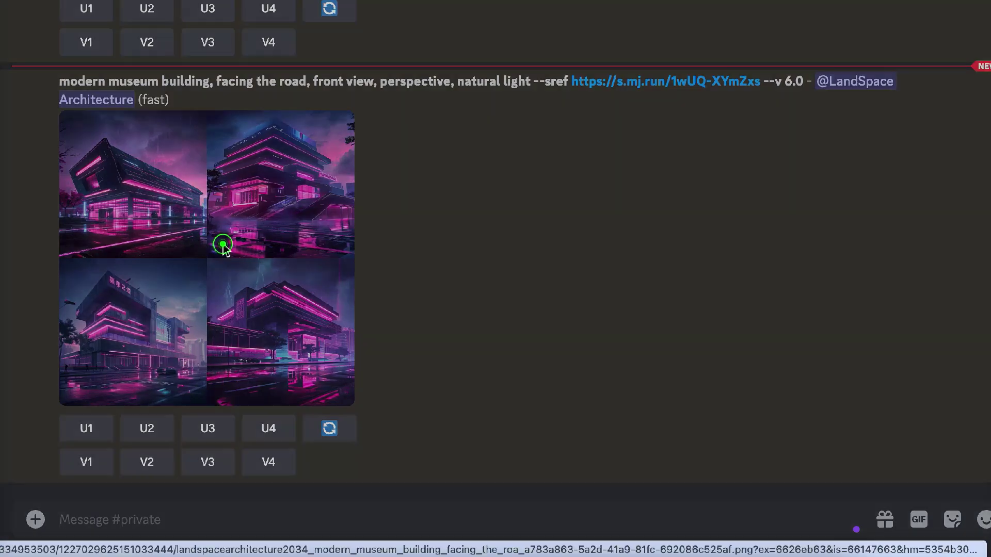
Review the neon museum grid, then enlarge the Flatiron Building plaza landscape grid
{"action": "left_click", "coordinate": [221, 243]}
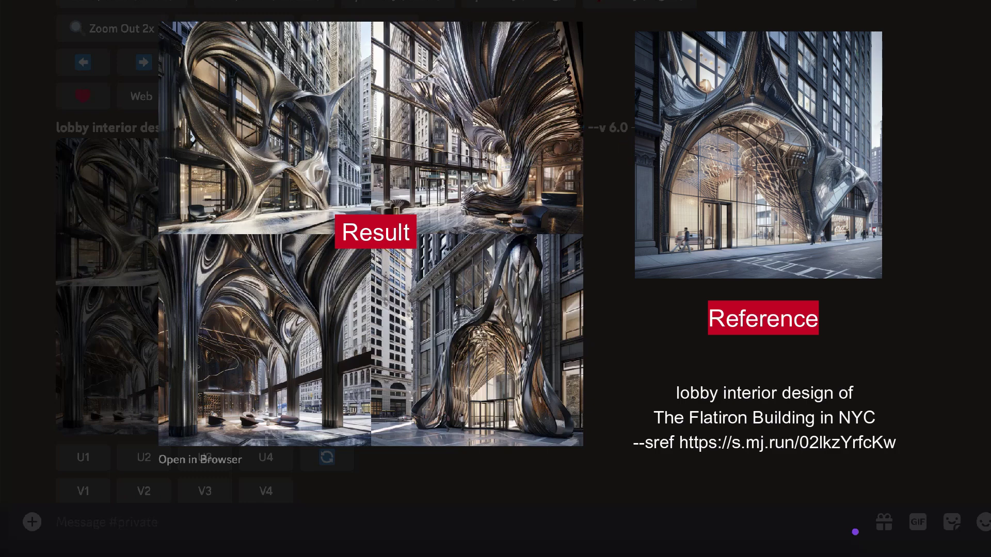
{"action": "left_click", "coordinate": [637, 195]}
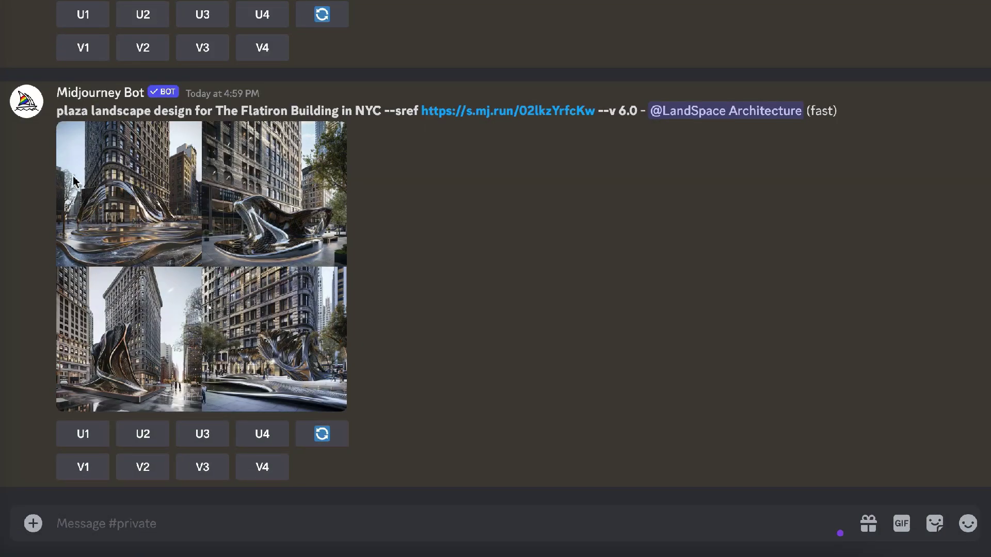
{"action": "left_click", "coordinate": [79, 181]}
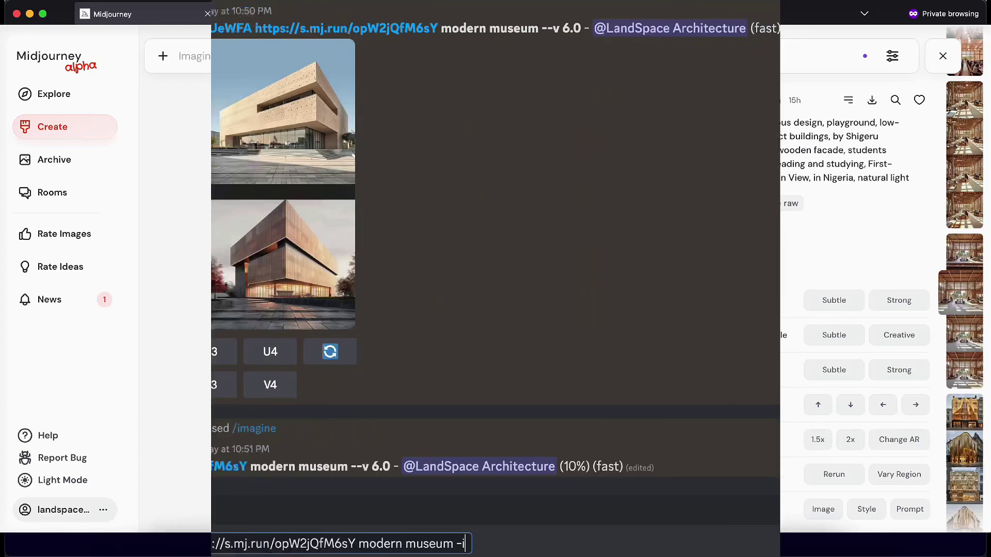
{"action": "type", "text": "w2"}
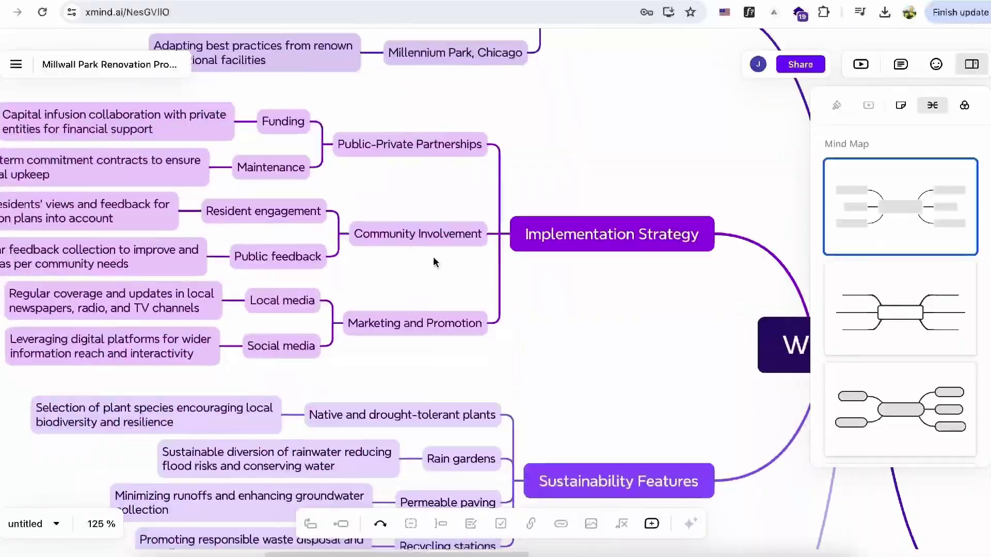
Scroll the Xmind canvas to show the Project Goals and Site Analysis branches around the Willwall Park node
{"action": "scroll", "coordinate": [432, 258], "scroll_direction": "down", "scroll_amount": 3}
{"action": "scroll", "coordinate": [433, 261], "scroll_direction": "down", "scroll_amount": 2}
{"action": "scroll", "coordinate": [433, 261], "scroll_direction": "right", "scroll_amount": 10}
{"action": "scroll", "coordinate": [434, 261], "scroll_direction": "up", "scroll_amount": 5}
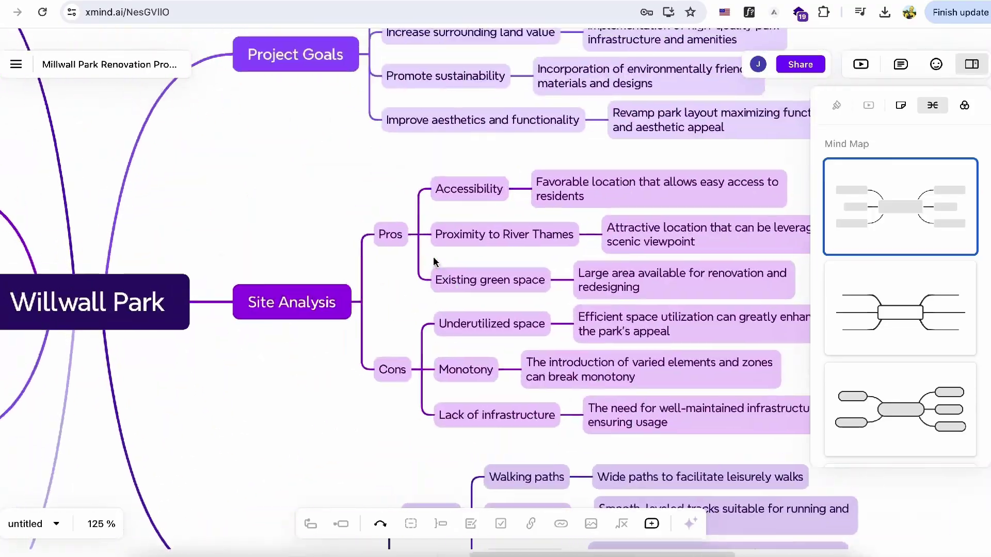